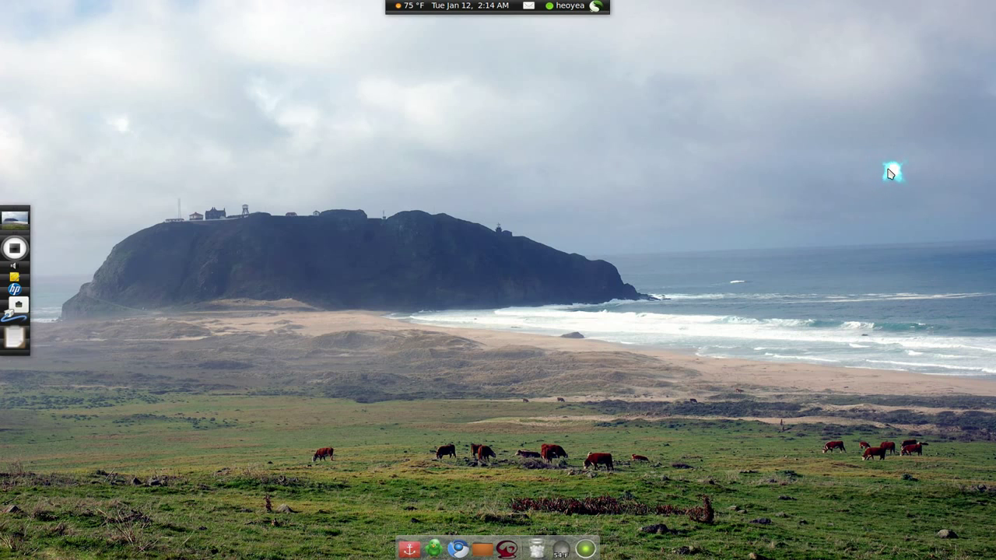
Launch Wiican from the GNOME Do launcher by searching 'wi'.
{"action": "key", "text": "super+space"}
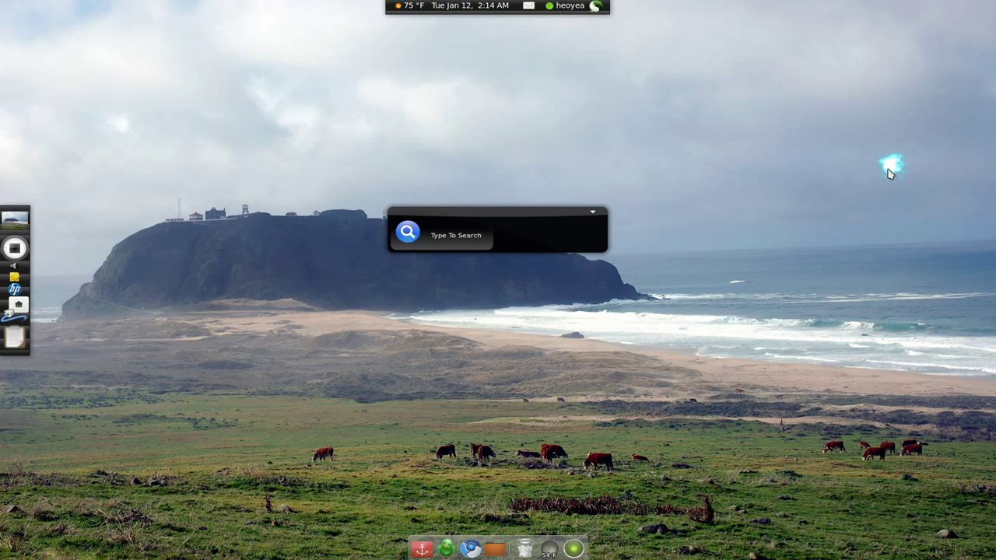
{"action": "type", "text": "wi"}
{"action": "key", "text": "Return"}
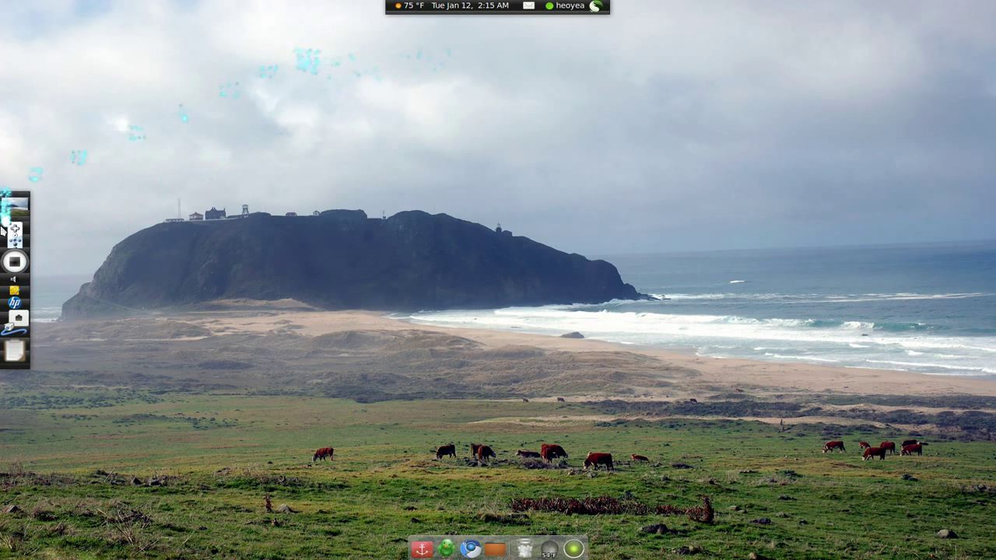
Open the menu of options on Wiican's dock icon.
{"action": "scroll", "coordinate": [4, 221], "scroll_direction": "up", "scroll_amount": 2}
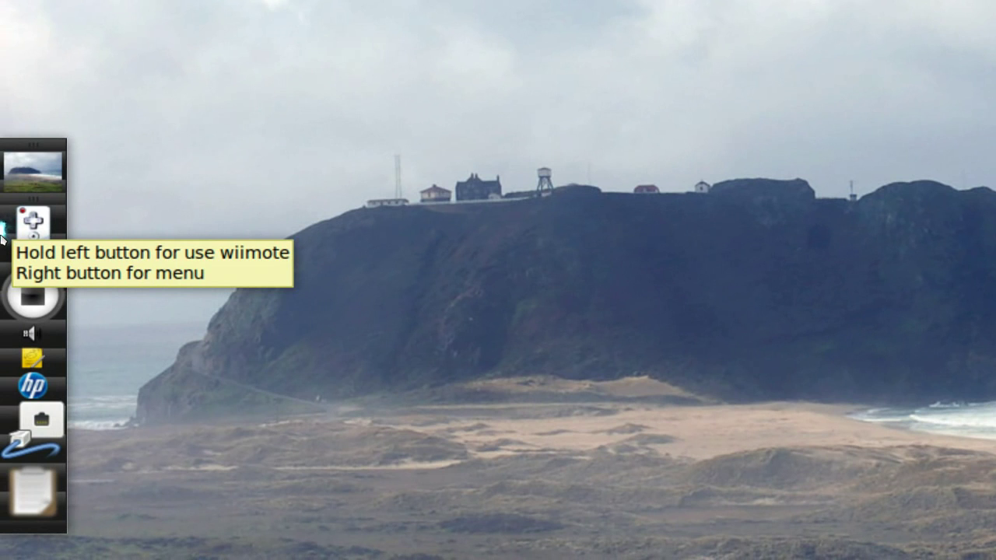
{"action": "scroll", "coordinate": [3, 233], "scroll_direction": "down", "scroll_amount": 2}
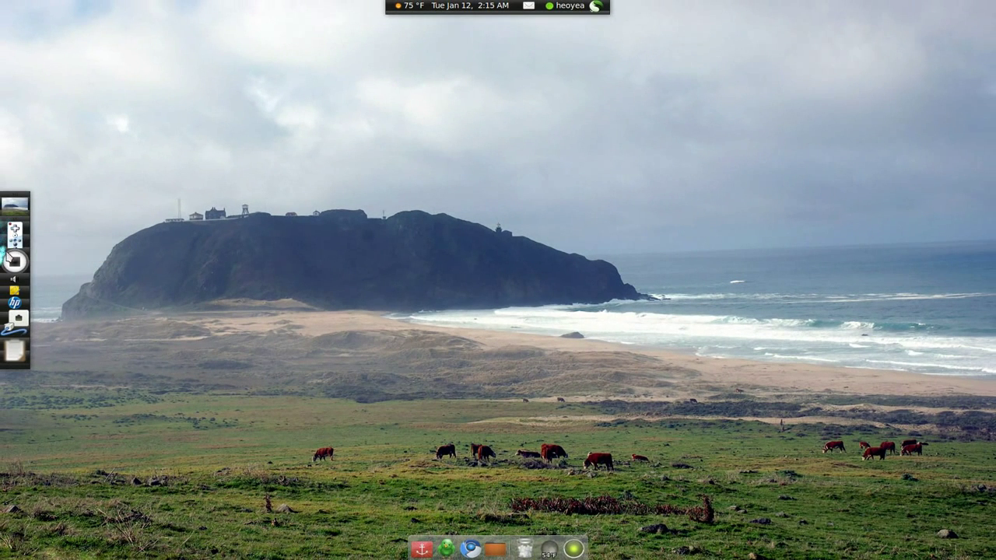
{"action": "right_click", "coordinate": [15, 233]}
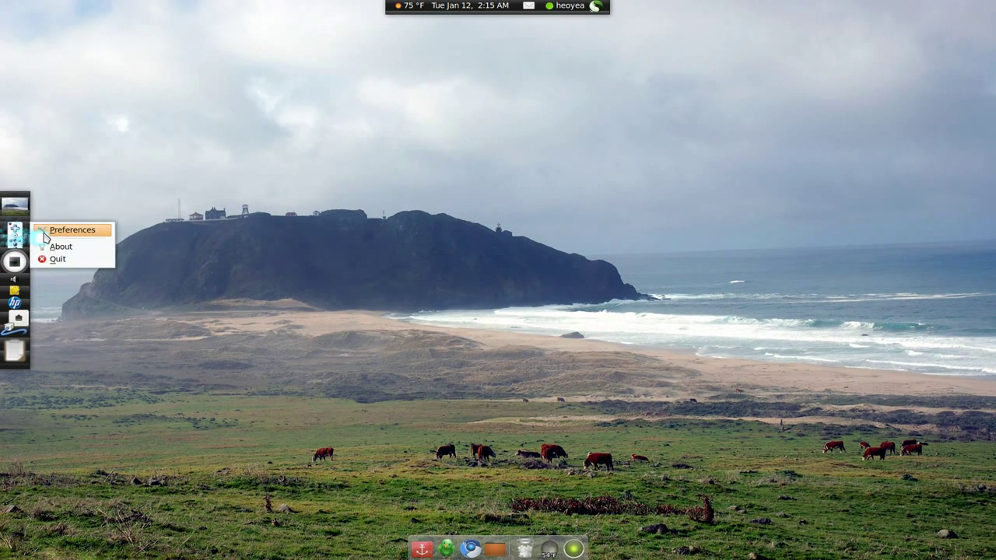
Open Preferences, centre the Wiimote mappings window, and open the Mouse mapping for editing.
{"action": "left_click", "coordinate": [45, 233]}
{"action": "left_click_drag", "start_coordinate": [156, 159], "coordinate": [515, 190]}
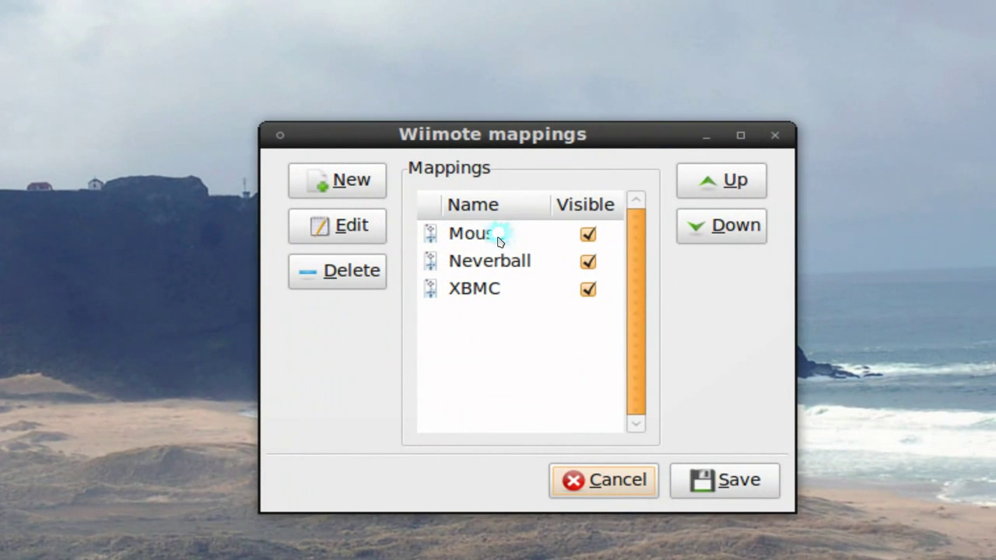
{"action": "left_click", "coordinate": [499, 242]}
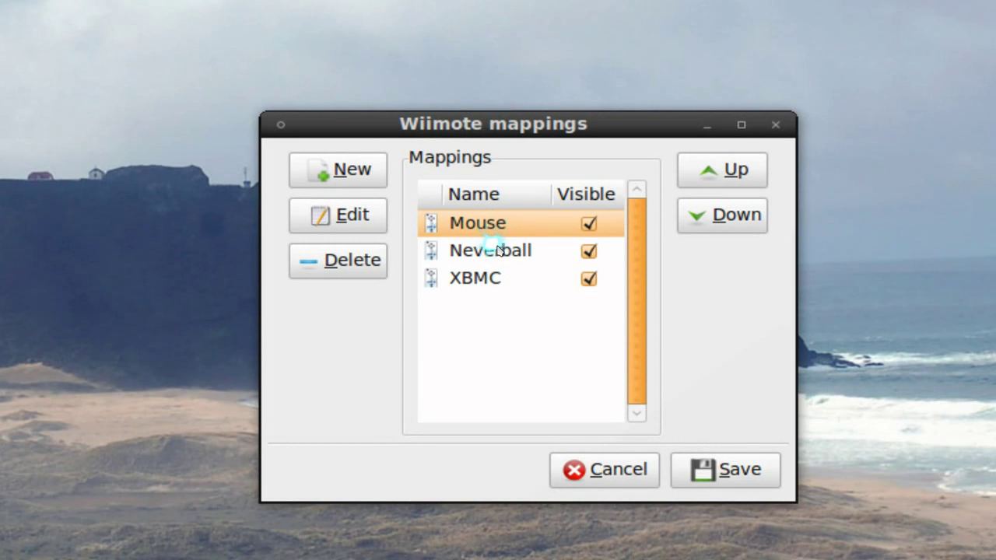
{"action": "left_click", "coordinate": [498, 250]}
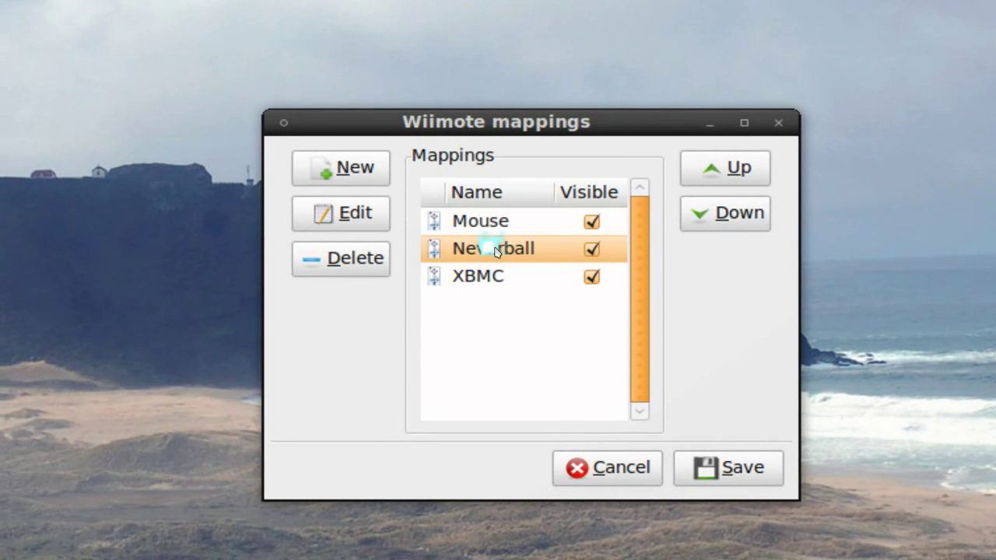
{"action": "left_click", "coordinate": [490, 223]}
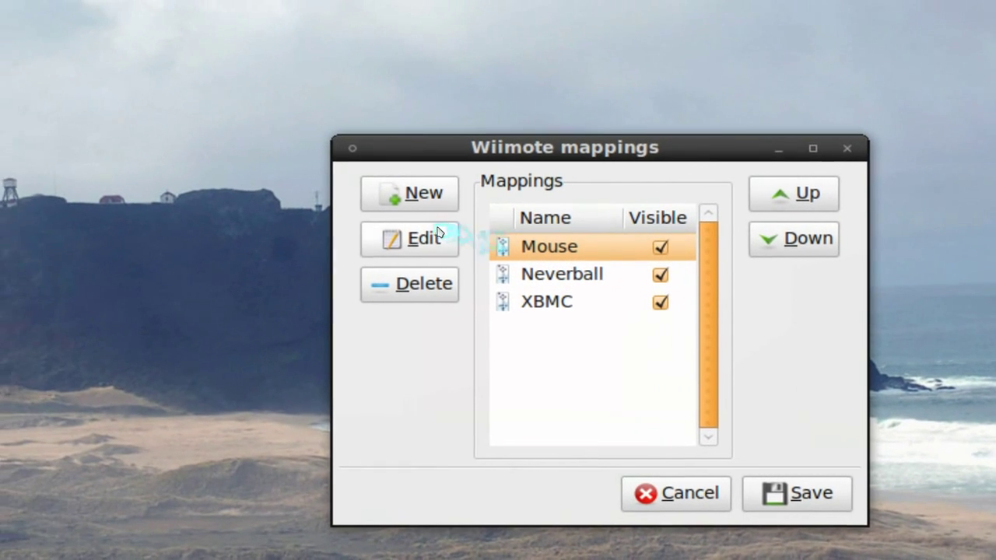
{"action": "left_click", "coordinate": [438, 232]}
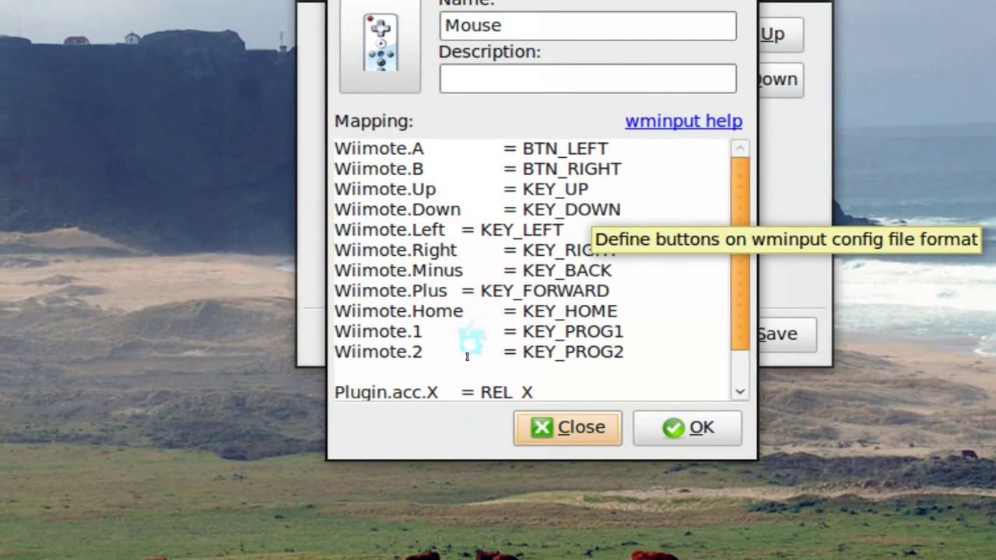
Close the Mouse editor, review the XBMC mapping's keys, then cancel the mappings window unsaved.
{"action": "scroll", "coordinate": [473, 334], "scroll_direction": "down", "scroll_amount": 2}
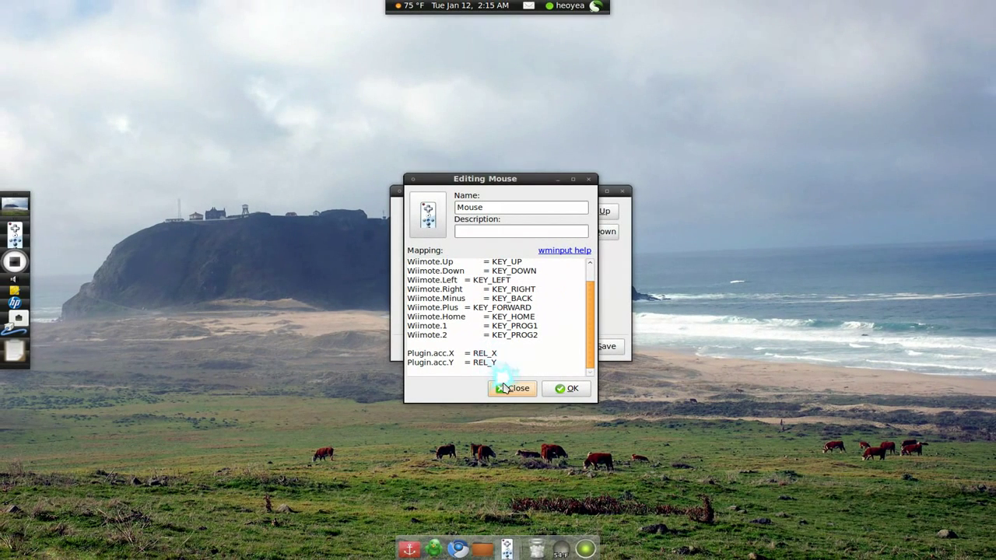
{"action": "left_click", "coordinate": [504, 387]}
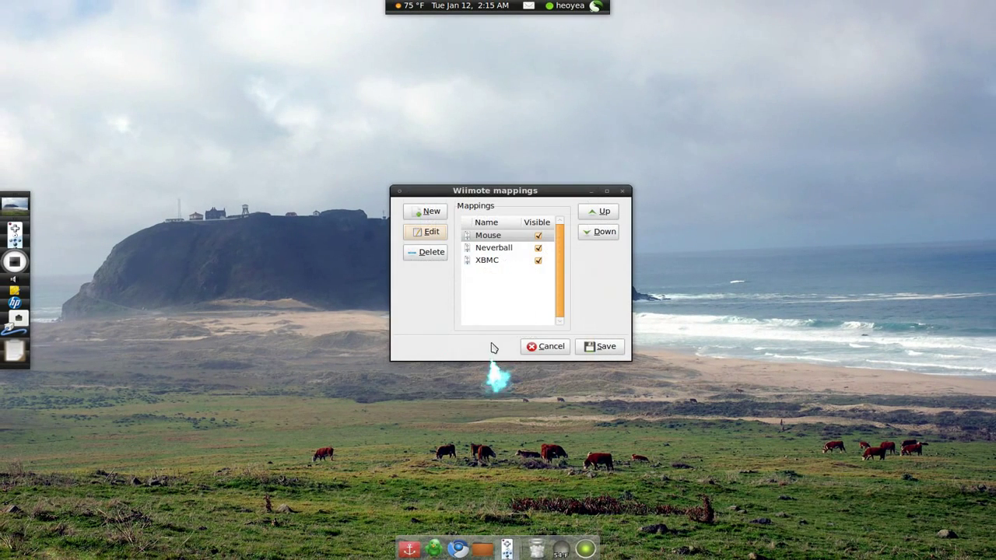
{"action": "left_click", "coordinate": [490, 265]}
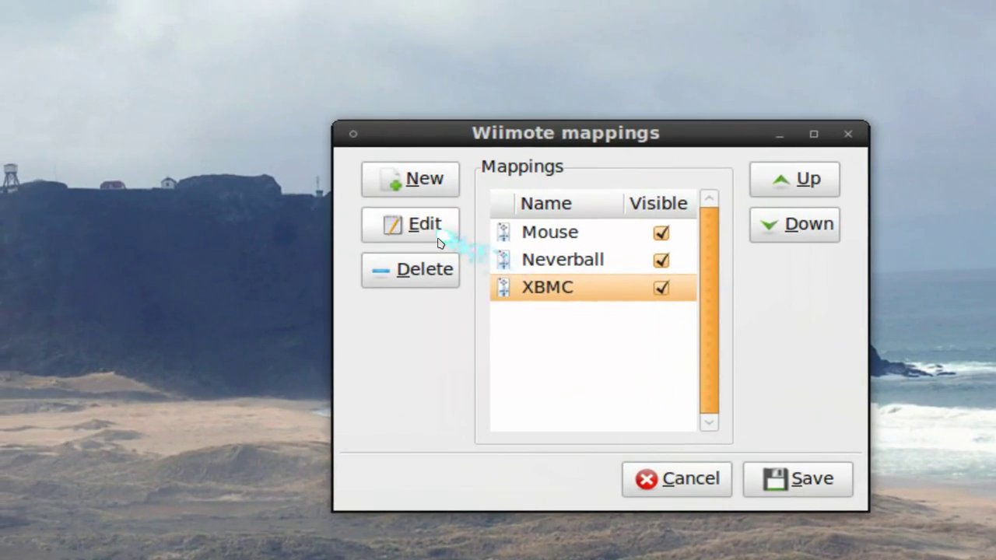
{"action": "left_click", "coordinate": [354, 203]}
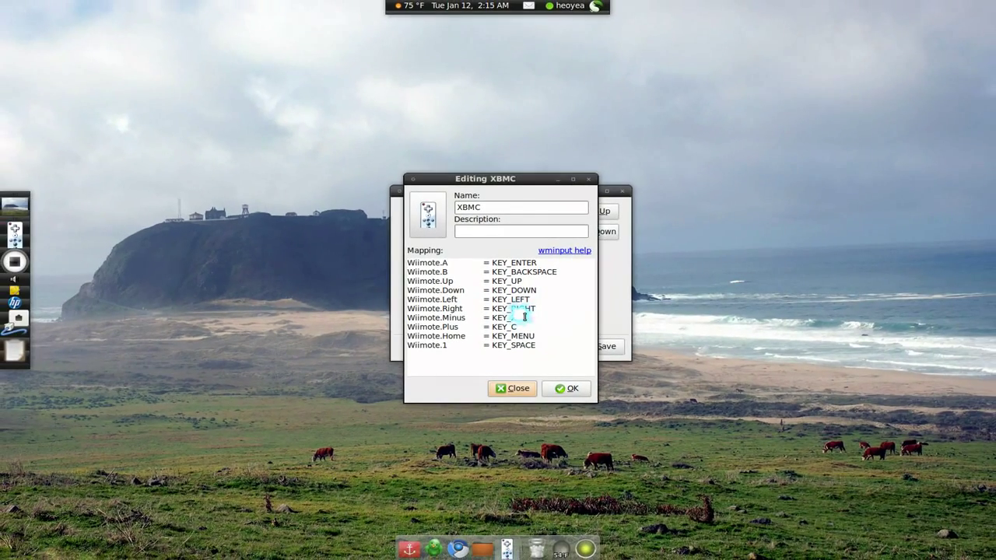
{"action": "left_click", "coordinate": [512, 408]}
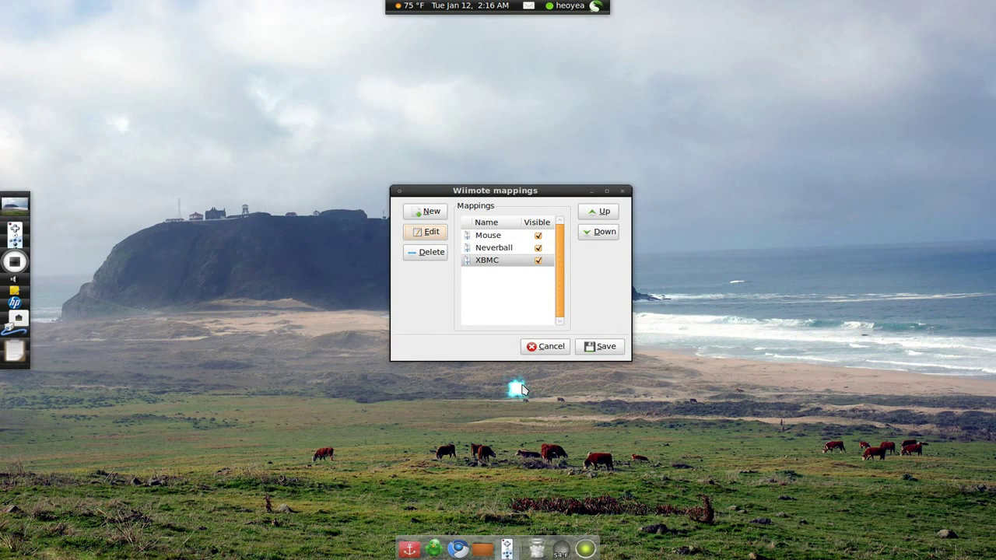
{"action": "left_click", "coordinate": [552, 348]}
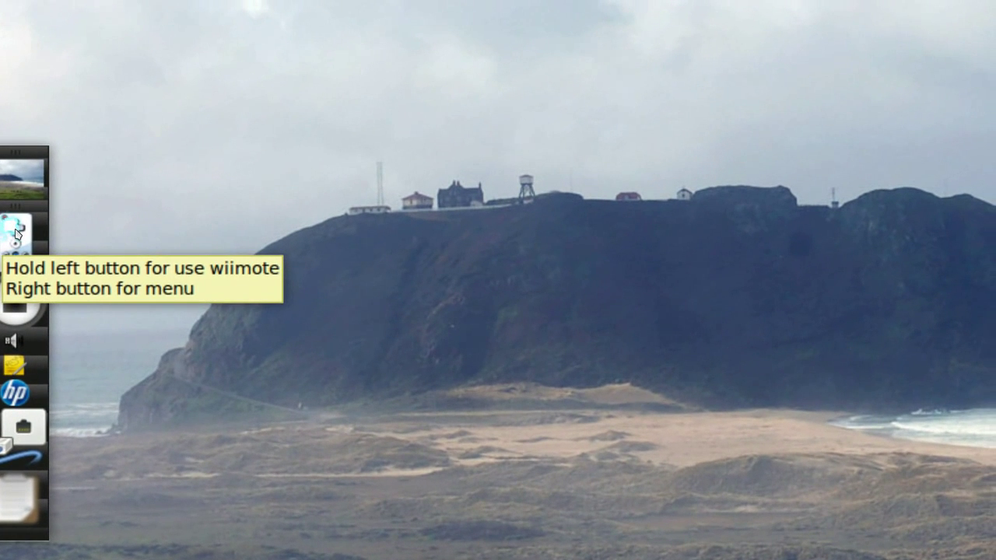
Start a Wiimote connection with the XBMC mapping from Wiican's dock icon menu.
{"action": "right_click", "coordinate": [17, 232]}
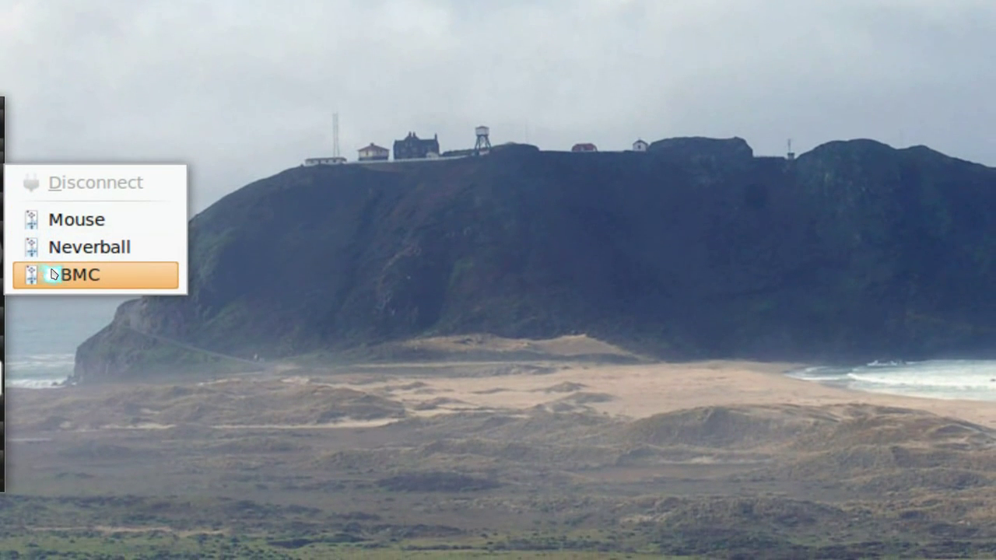
{"action": "left_click", "coordinate": [53, 274]}
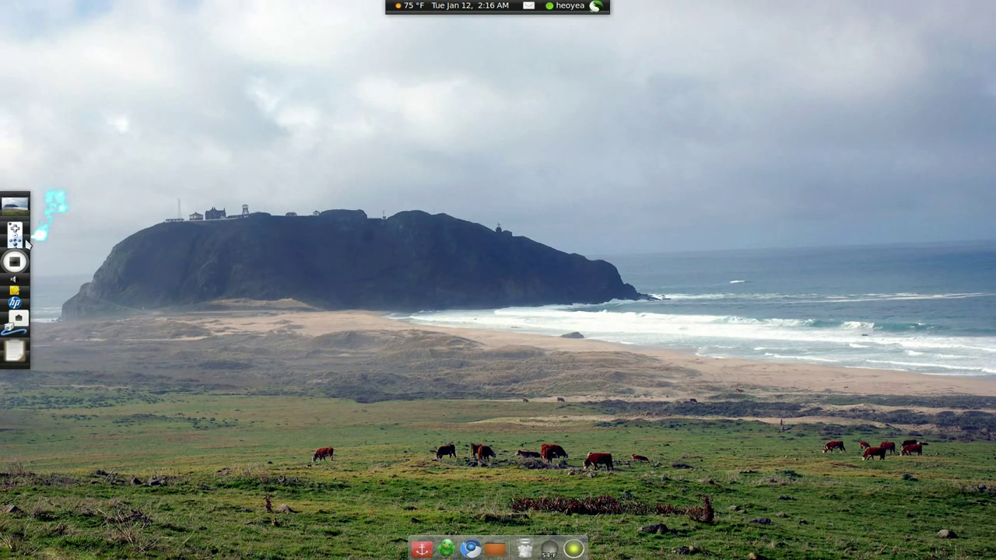
{"action": "right_click", "coordinate": [23, 238]}
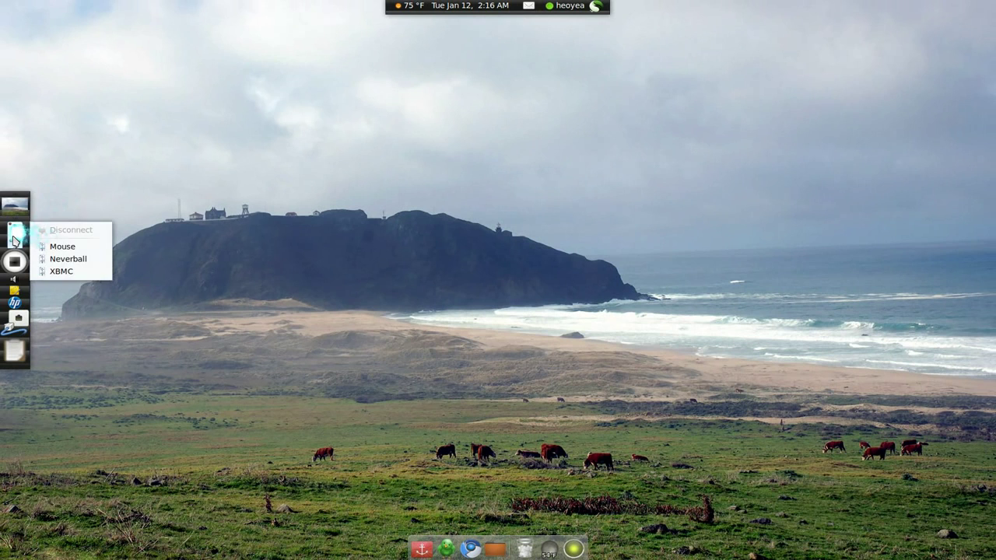
{"action": "left_click", "coordinate": [52, 264]}
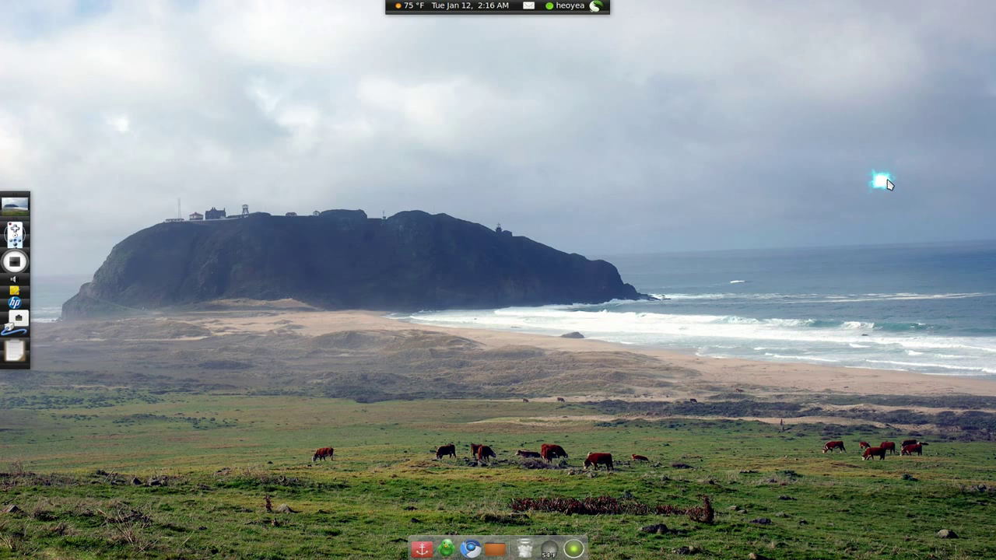
{"action": "scroll", "coordinate": [4, 246], "scroll_direction": "up", "scroll_amount": 3}
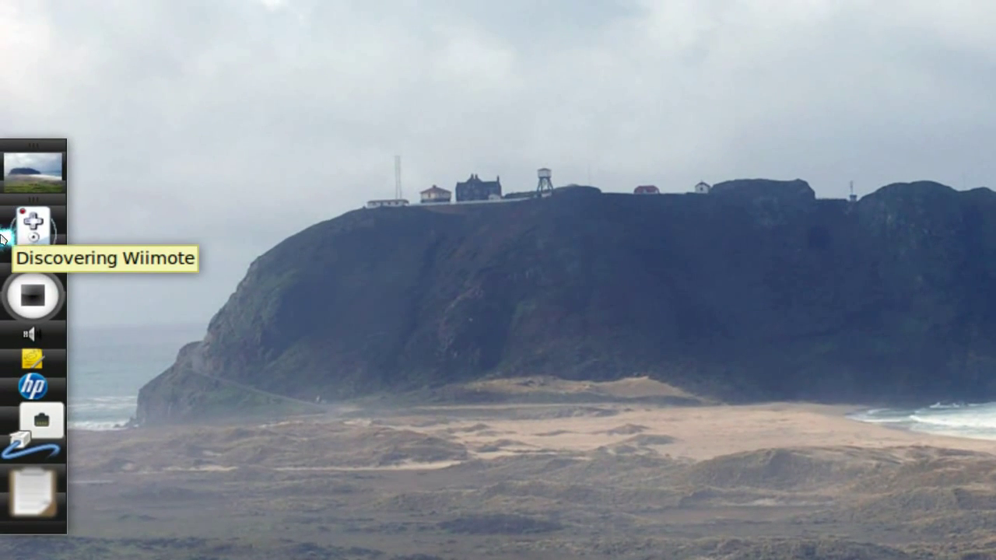
Pair the Wiimote so XBMC Media Center opens at its home menu.
{"action": "scroll", "coordinate": [4, 237], "scroll_direction": "down", "scroll_amount": 3}
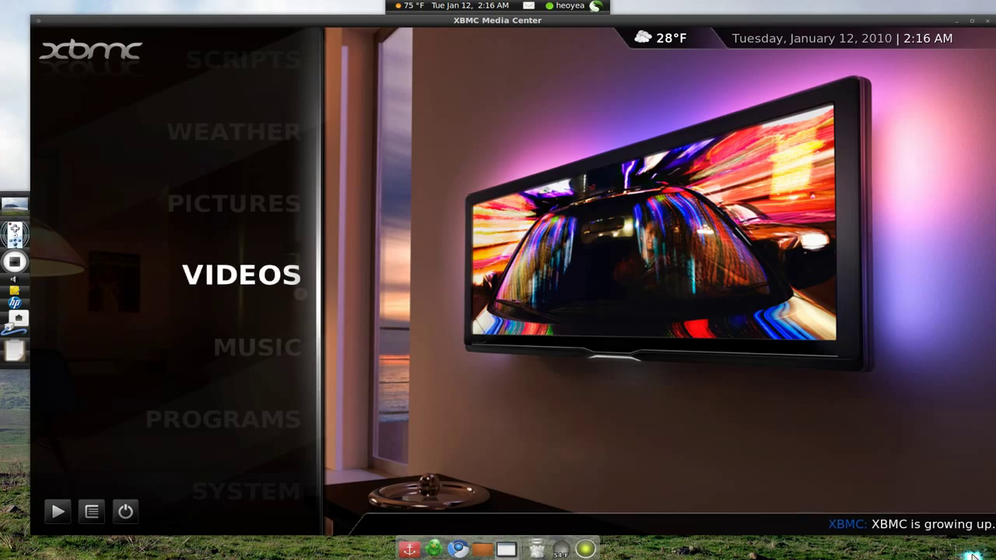
Navigate from the XBMC home menu into Videos and open the shows folder.
{"action": "key", "text": "Down"}
{"action": "key", "text": "Down"}
{"action": "key", "text": "Up"}
{"action": "key", "text": "Up"}
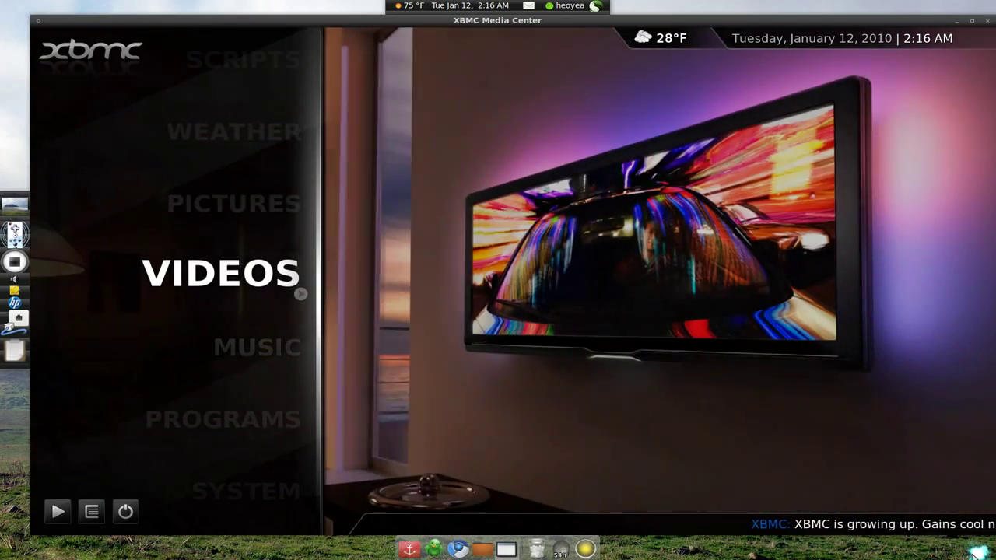
{"action": "key", "text": "Return"}
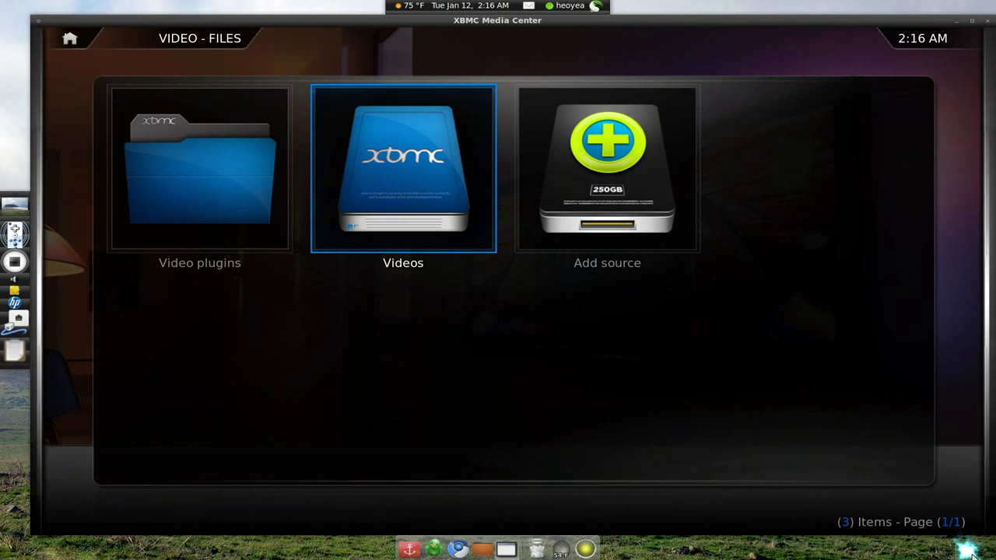
{"action": "key", "text": "Return"}
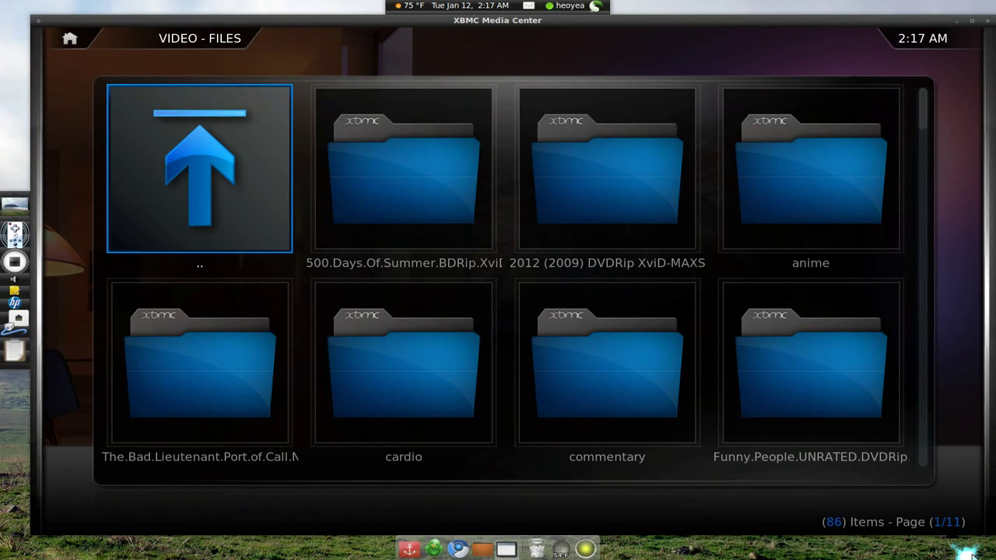
{"action": "key", "text": "Right"}
{"action": "key", "text": "Down"}
{"action": "key", "text": "Down"}
{"action": "key", "text": "Down"}
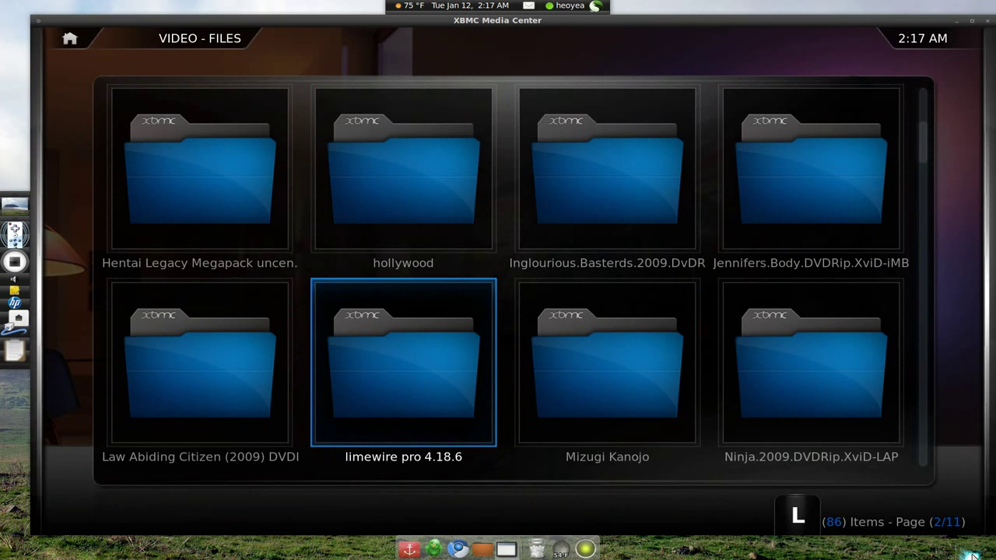
{"action": "key", "text": "Down"}
{"action": "key", "text": "Up"}
{"action": "key", "text": "Return"}
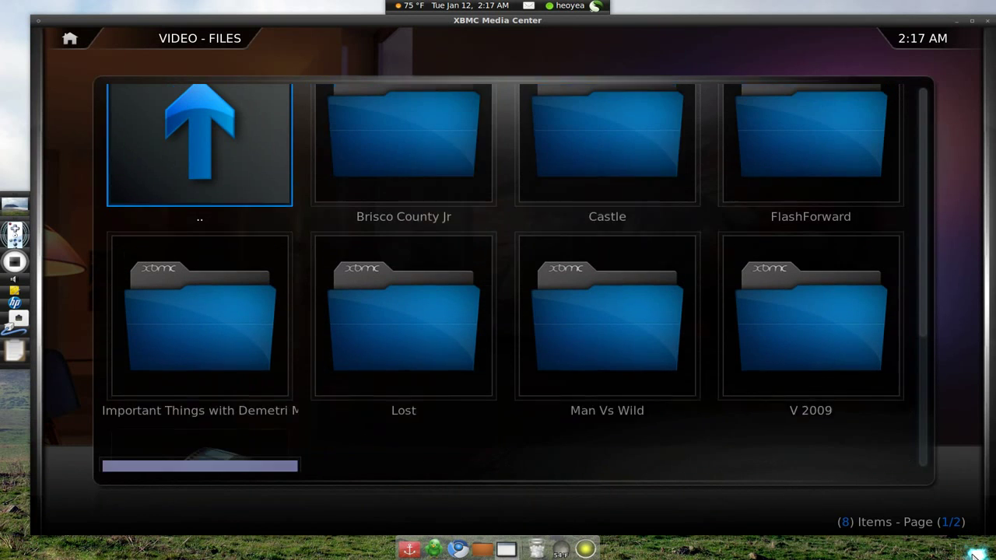
Open the Man Vs Wild folder and play Man.vs.Wild.S03E05-Patagonia.mkv.
{"action": "key", "text": "Right"}
{"action": "key", "text": "Left"}
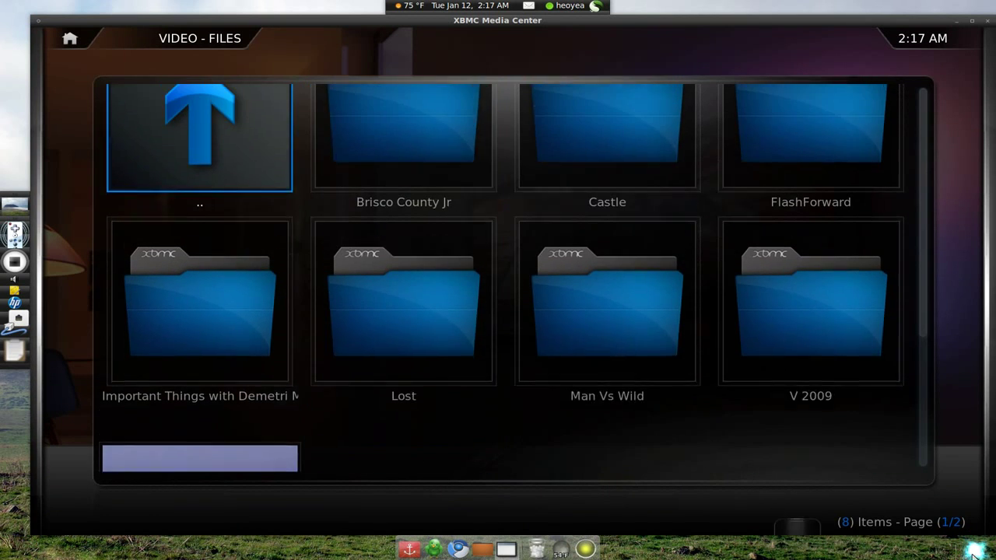
{"action": "key", "text": "Right"}
{"action": "key", "text": "Right"}
{"action": "key", "text": "Down"}
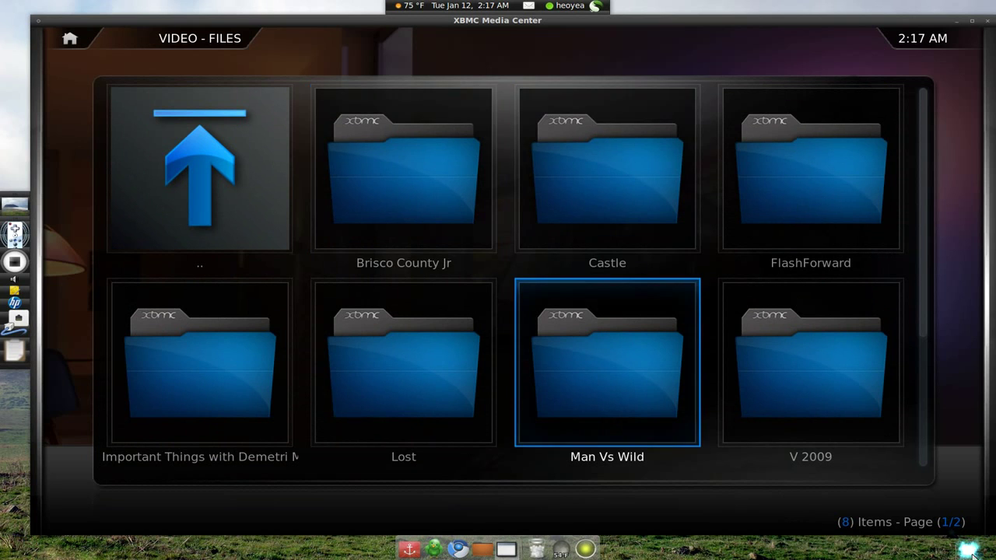
{"action": "key", "text": "Return"}
{"action": "key", "text": "Down"}
{"action": "key", "text": "Down"}
{"action": "key", "text": "Down"}
{"action": "key", "text": "Down"}
{"action": "key", "text": "Down"}
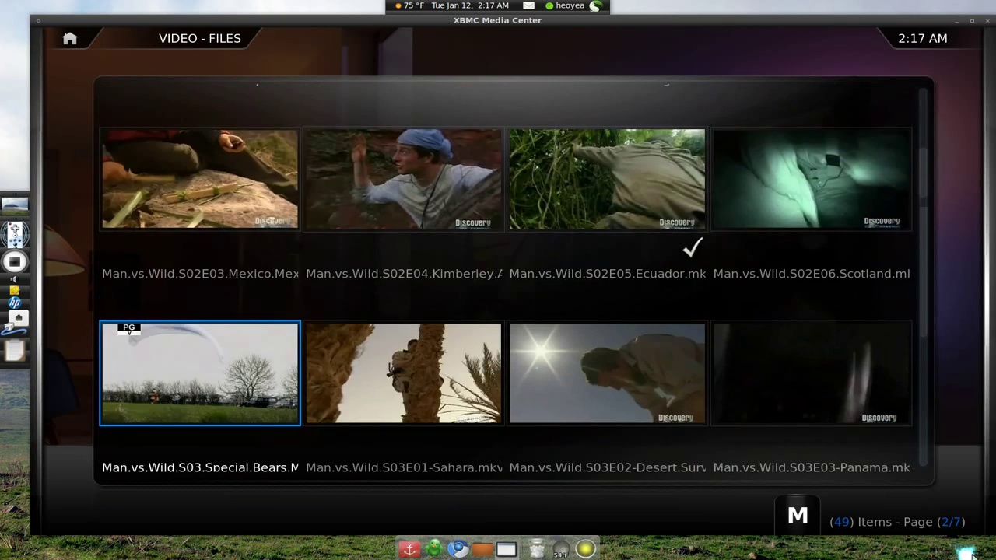
{"action": "key", "text": "Right"}
{"action": "key", "text": "Up"}
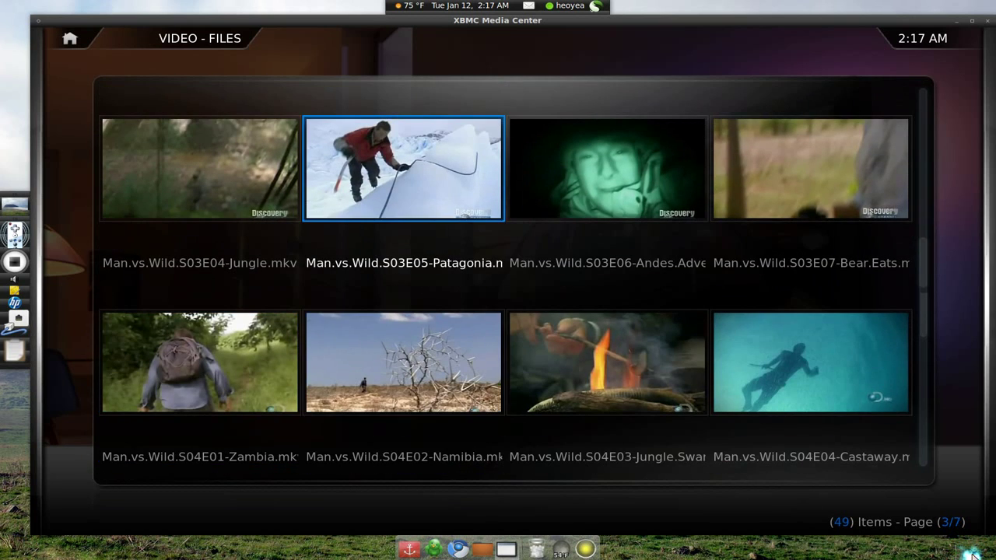
{"action": "key", "text": "Return"}
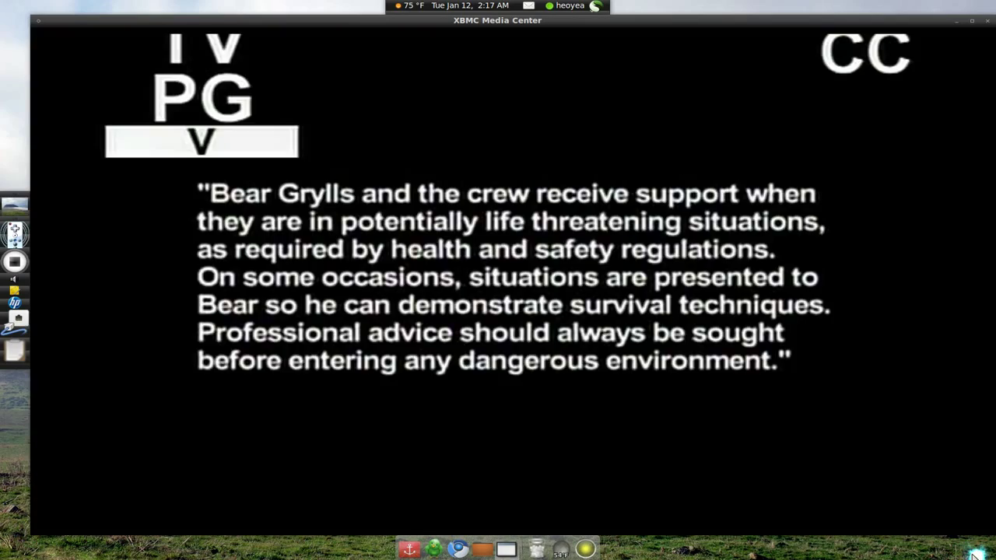
Skip the Patagonia episode past the disclaimer in 30-second jumps.
{"action": "key", "text": "Right"}
{"action": "key", "text": "Right"}
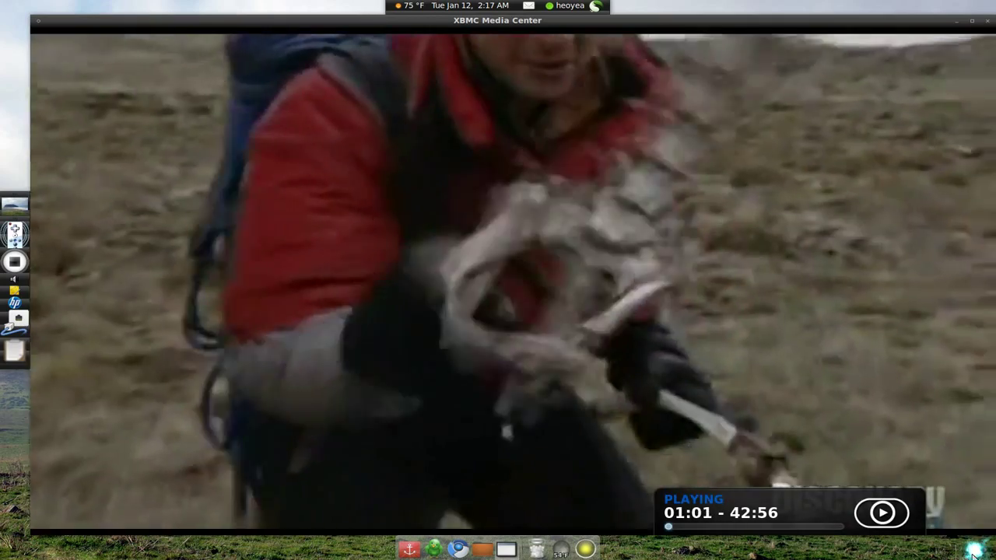
{"action": "key", "text": "Right"}
{"action": "key", "text": "Right"}
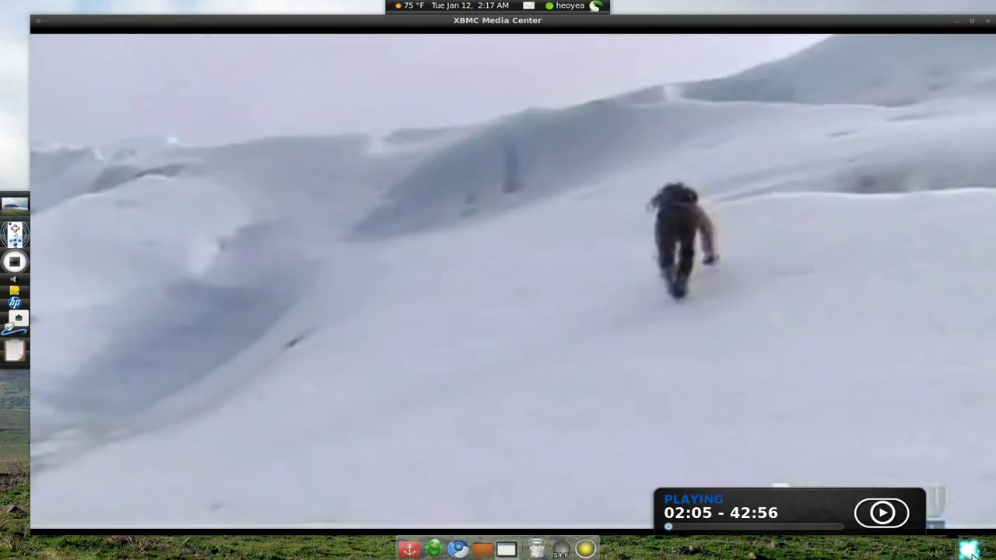
{"action": "key", "text": "Right"}
{"action": "key", "text": "Right"}
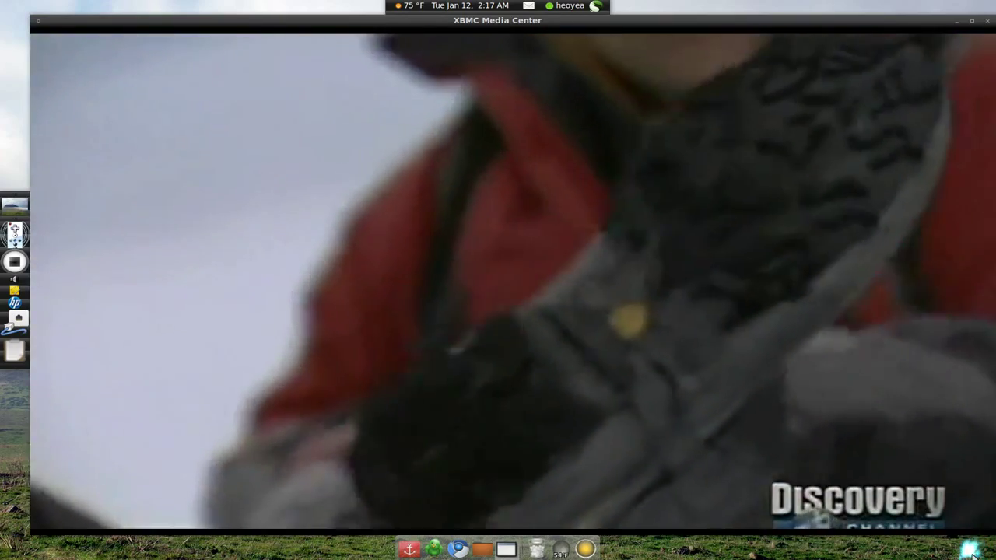
Return to the file browser, go up to the shows folder list, and quit XBMC.
{"action": "key", "text": "Tab"}
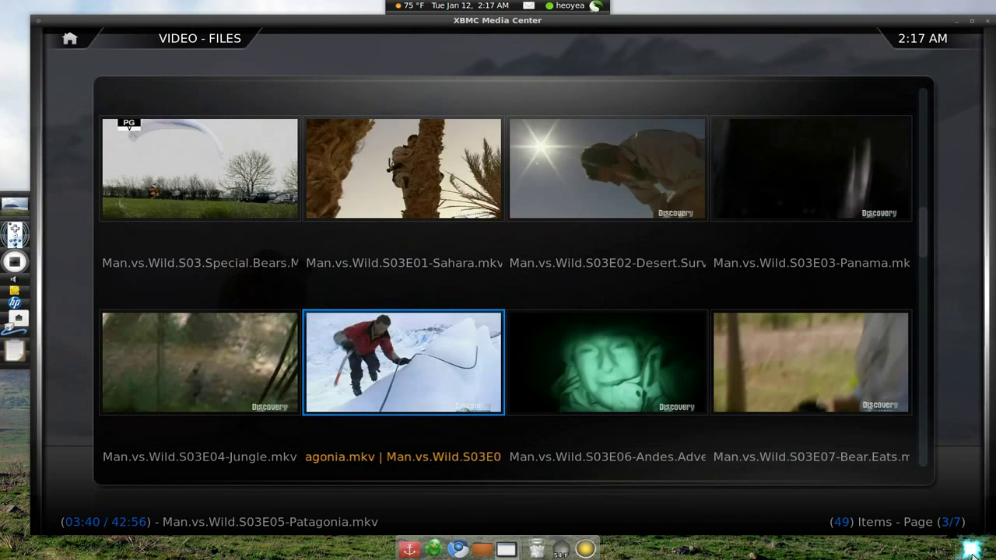
{"action": "key", "text": "BackSpace"}
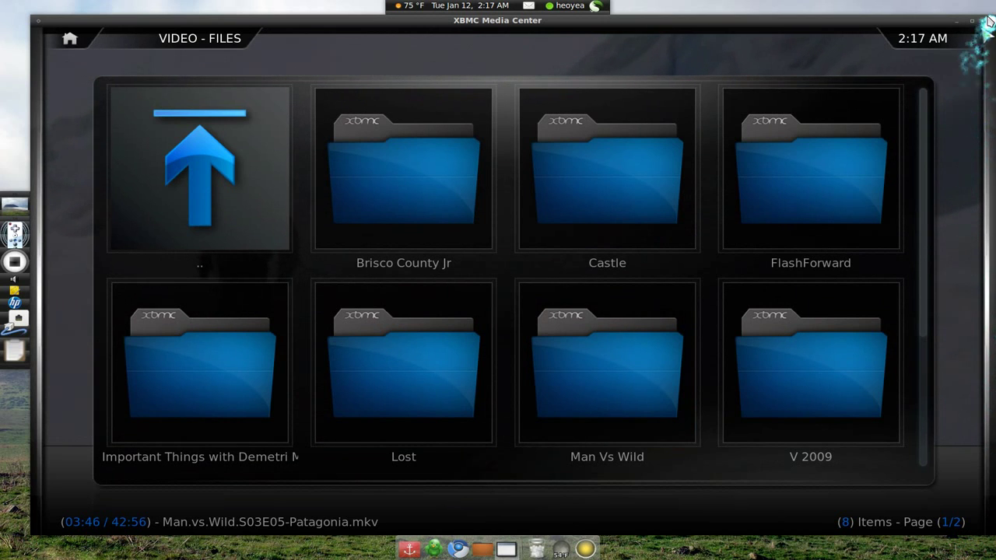
{"action": "key", "text": "alt+F4"}
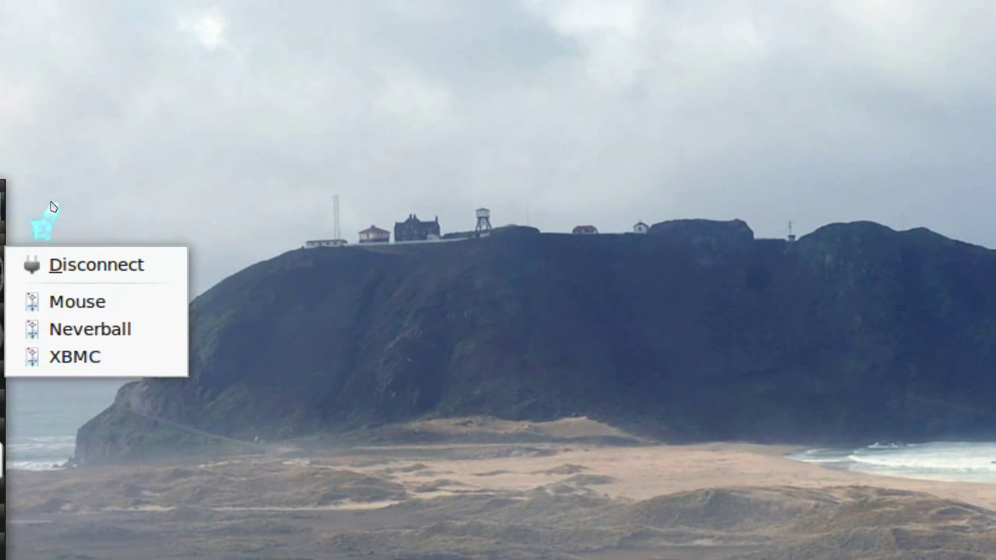
Choose Disconnect from the Wiican dock icon's menu to switch off the Wiimote.
{"action": "left_click", "coordinate": [23, 232]}
{"action": "left_click", "coordinate": [14, 230]}
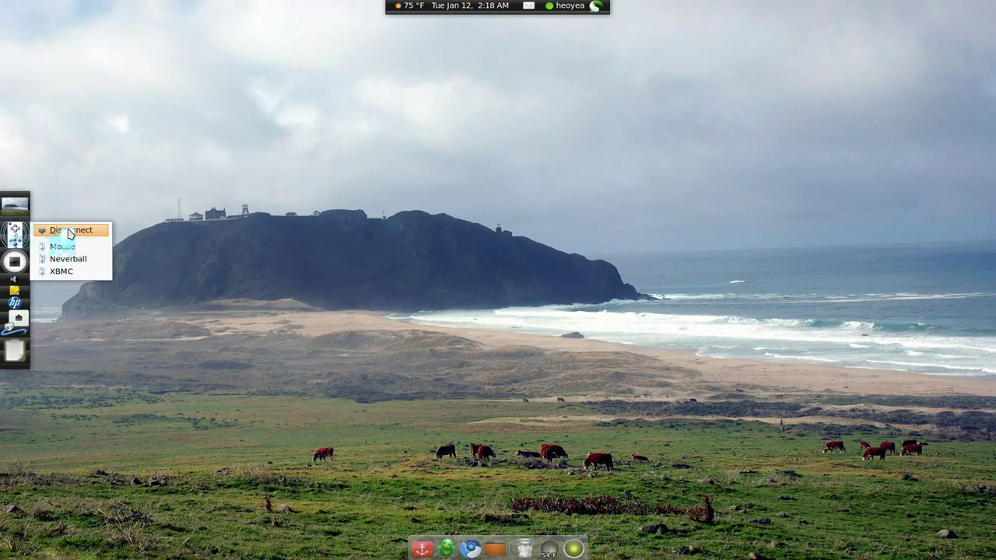
{"action": "left_click", "coordinate": [64, 228]}
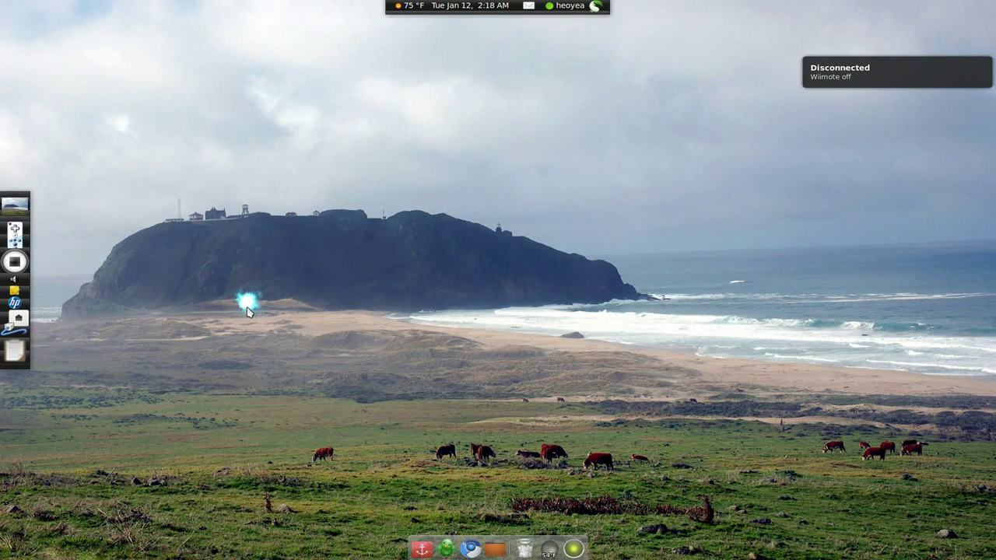